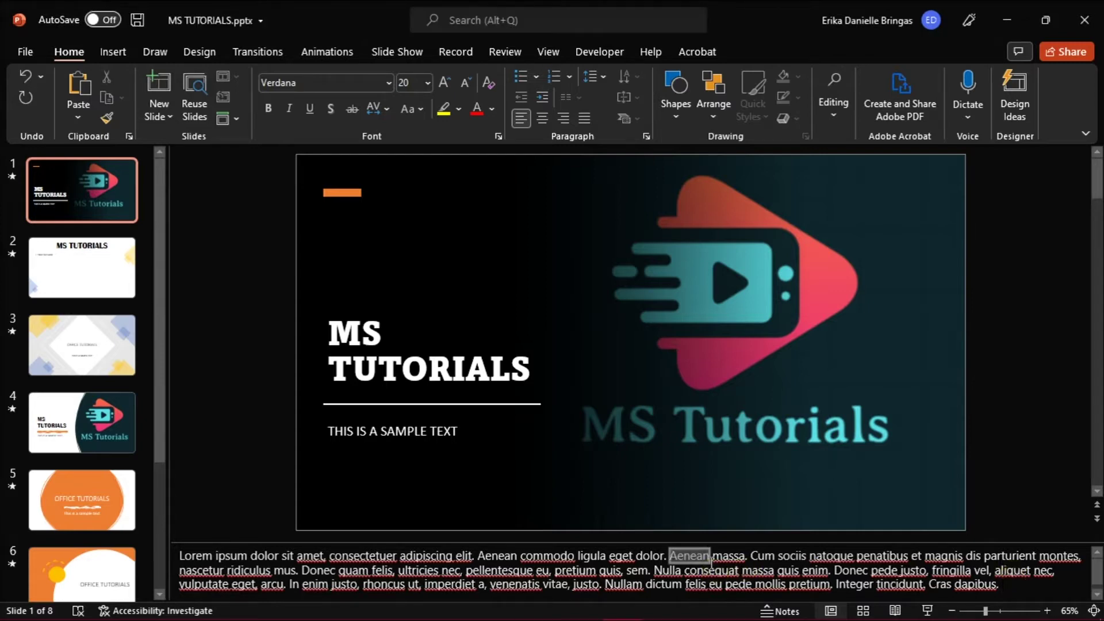
Restyle all the Lorem ipsum speaker notes in Bodoni MT Black at size 44
{"action": "triple_click", "coordinate": [690, 556]}
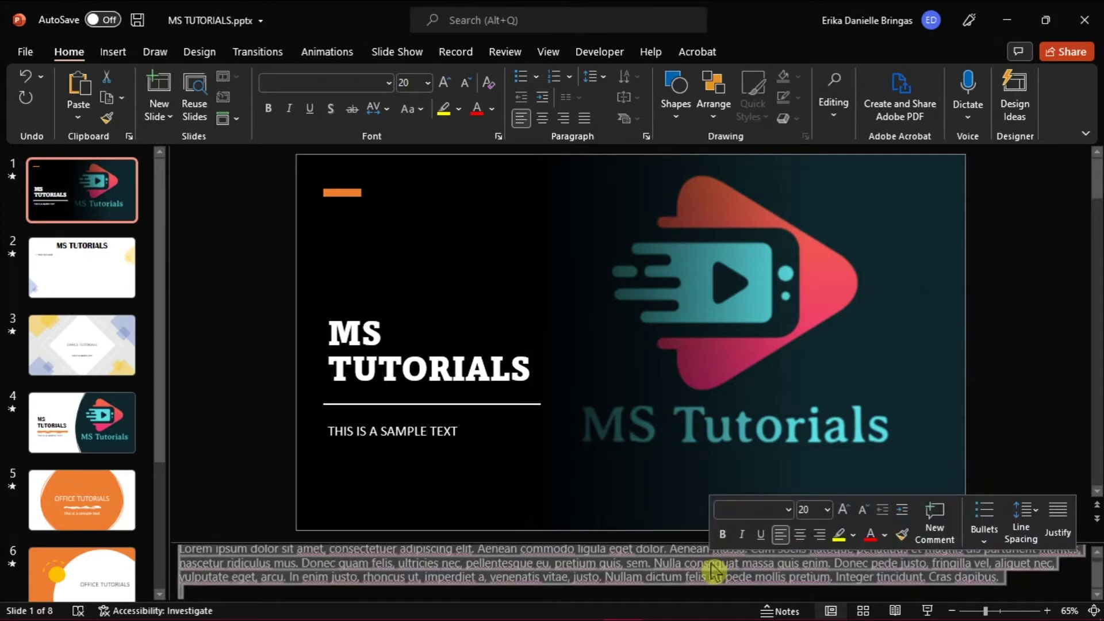
{"action": "left_click", "coordinate": [844, 509]}
{"action": "left_click", "coordinate": [843, 510]}
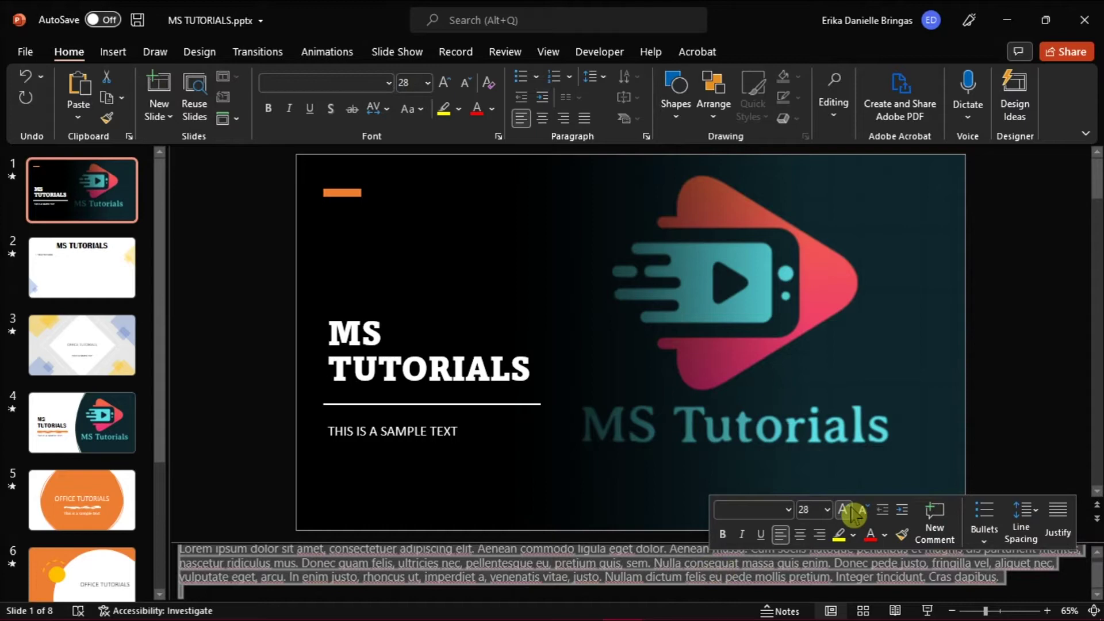
{"action": "left_click", "coordinate": [788, 510]}
{"action": "left_click", "coordinate": [795, 284]}
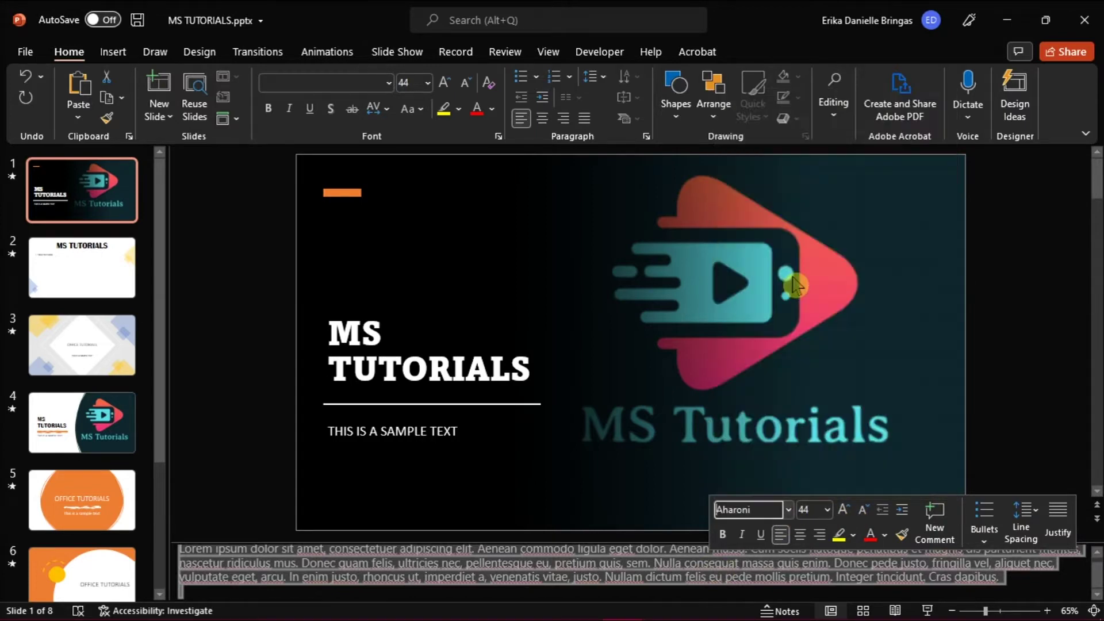
{"action": "left_click", "coordinate": [788, 510]}
{"action": "scroll", "coordinate": [821, 393], "scroll_direction": "down", "scroll_amount": 5}
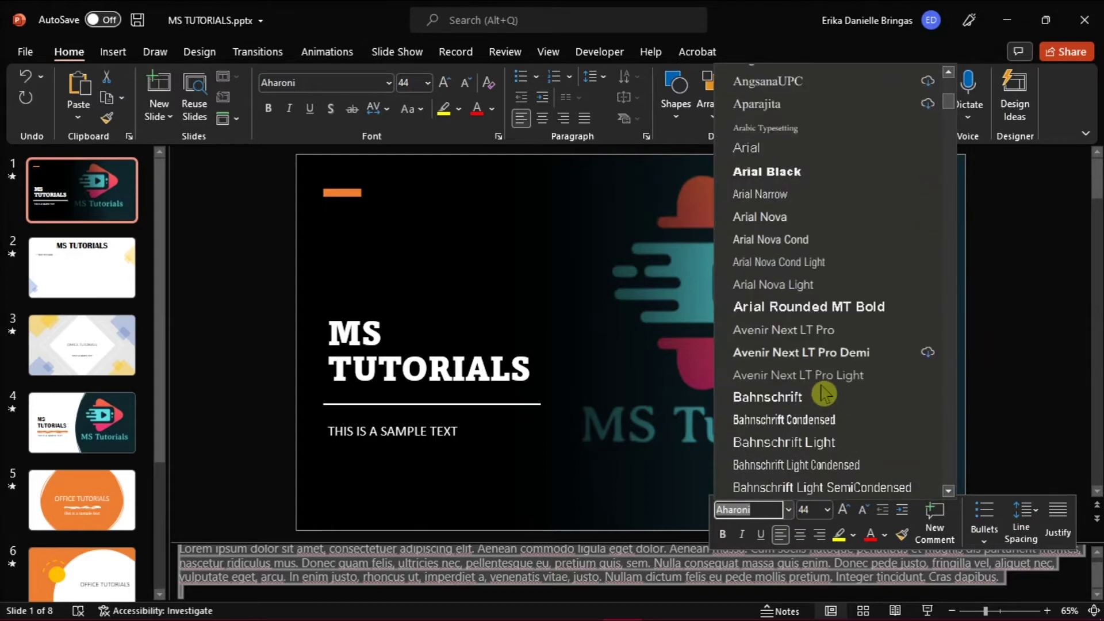
{"action": "scroll", "coordinate": [815, 405], "scroll_direction": "down", "scroll_amount": 5}
{"action": "scroll", "coordinate": [815, 406], "scroll_direction": "down", "scroll_amount": 5}
{"action": "left_click", "coordinate": [824, 375]}
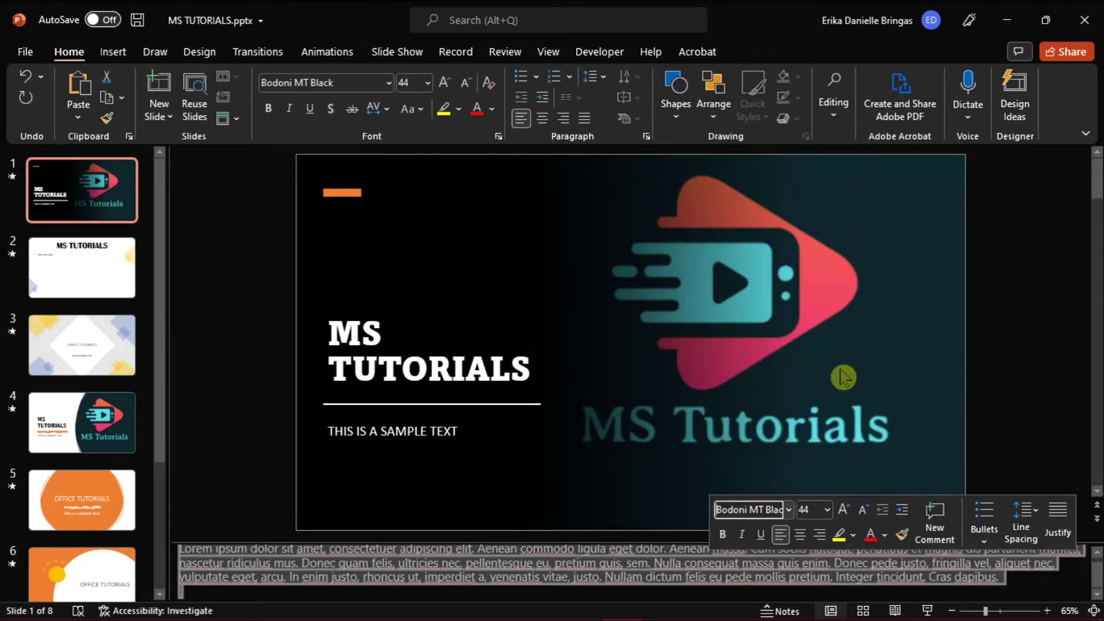
{"action": "left_click", "coordinate": [843, 512]}
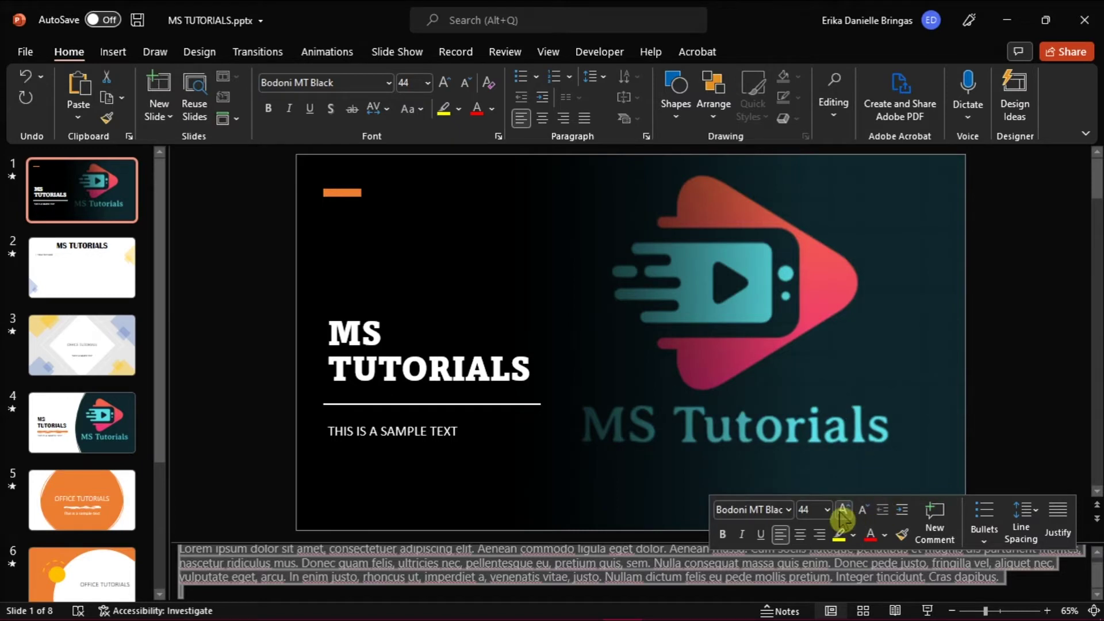
{"action": "left_click", "coordinate": [862, 509]}
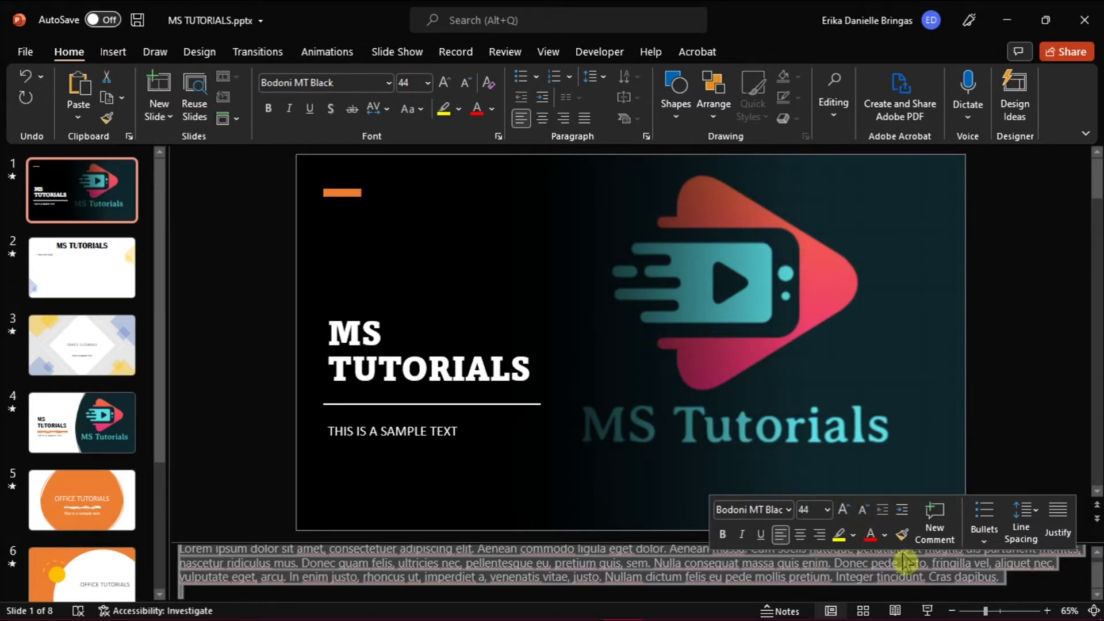
{"action": "left_click", "coordinate": [923, 576]}
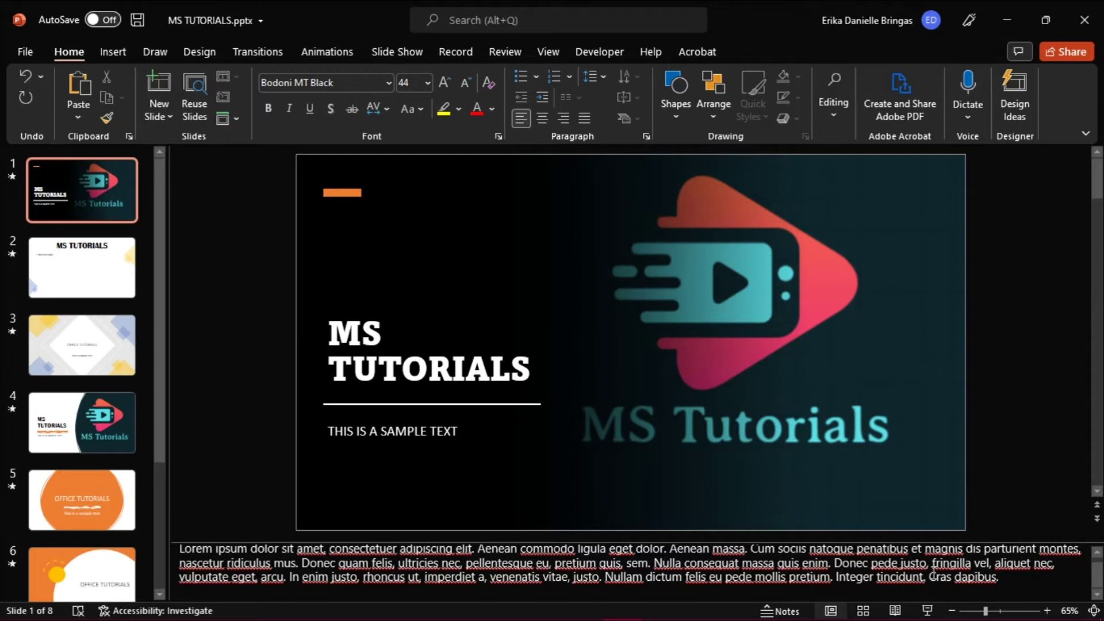
{"action": "scroll", "coordinate": [930, 576], "scroll_direction": "up", "scroll_amount": 1}
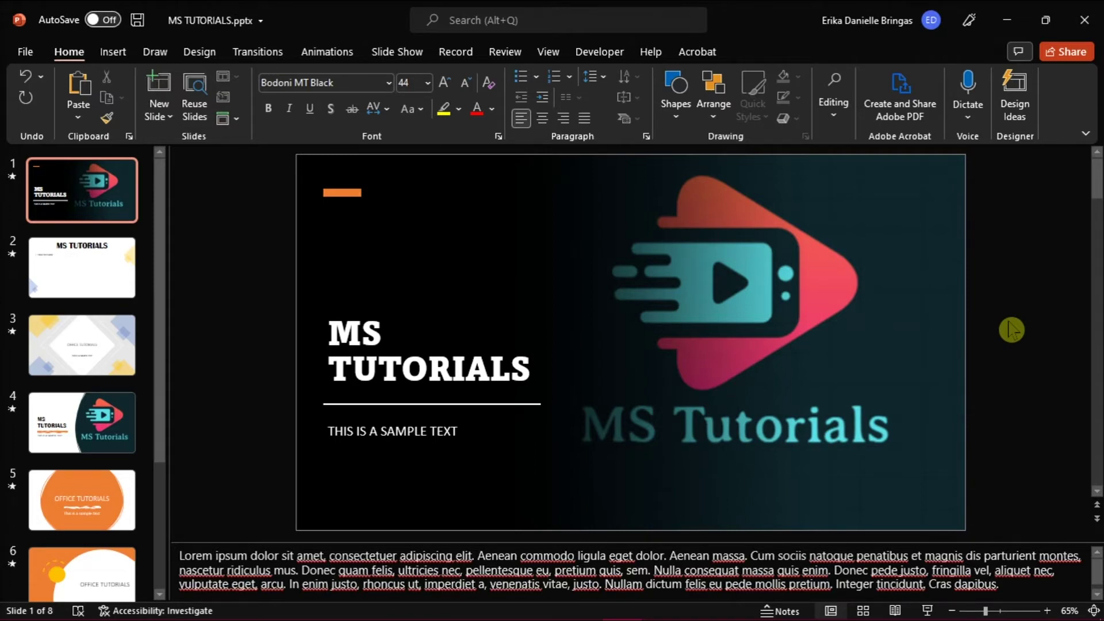
Show the presentation in Outline View with all eight slide titles listed
{"action": "left_click", "coordinate": [548, 51]}
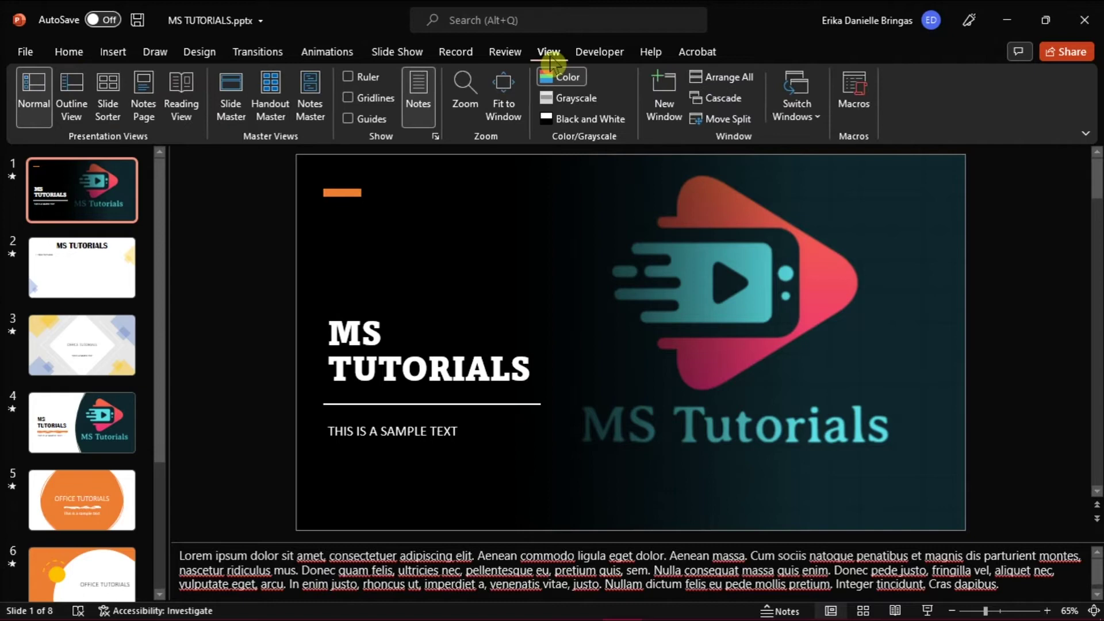
{"action": "left_click", "coordinate": [71, 110]}
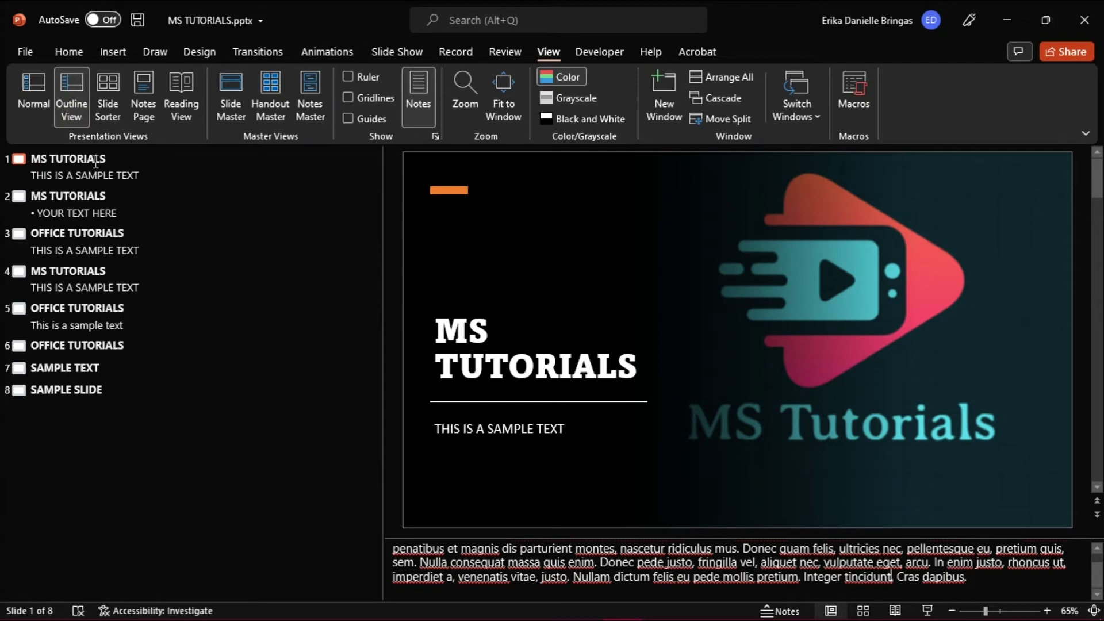
Turn on Show Text Formatting for the outline and narrow the outline pane
{"action": "right_click", "coordinate": [21, 163]}
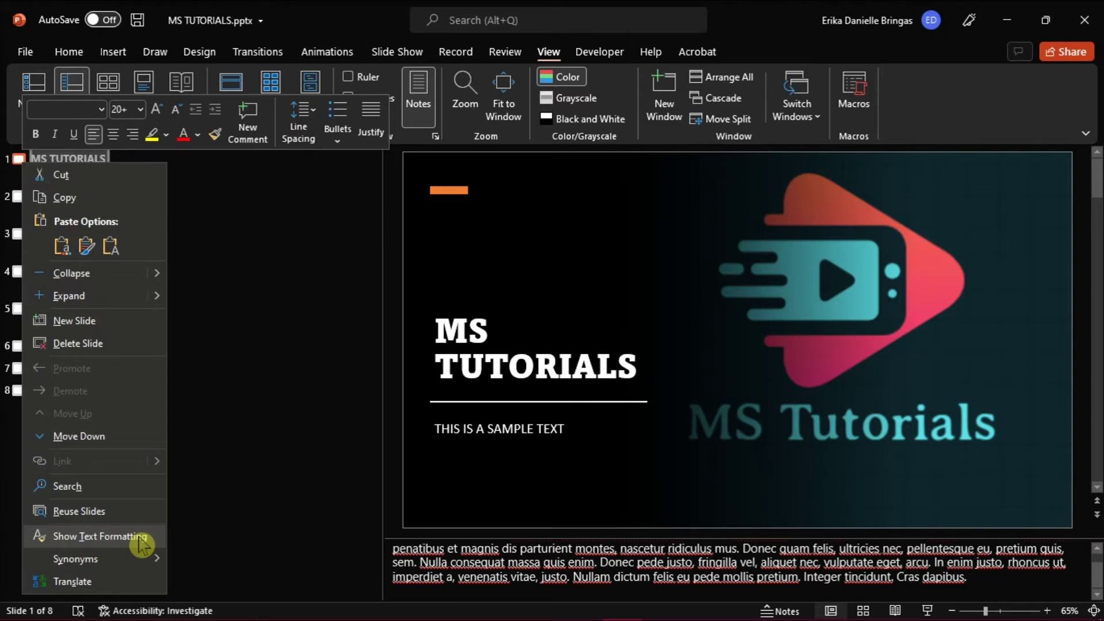
{"action": "left_click", "coordinate": [99, 537]}
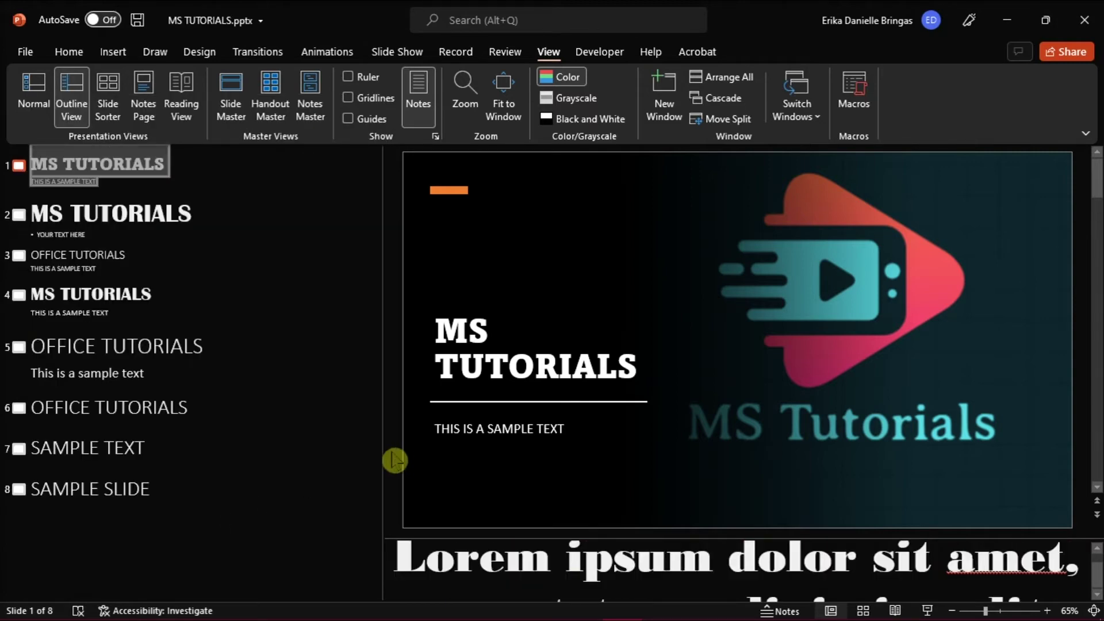
{"action": "left_click_drag", "start_coordinate": [383, 461], "coordinate": [211, 452]}
{"action": "double_click", "coordinate": [344, 569]}
{"action": "scroll", "coordinate": [344, 569], "scroll_direction": "down", "scroll_amount": 2}
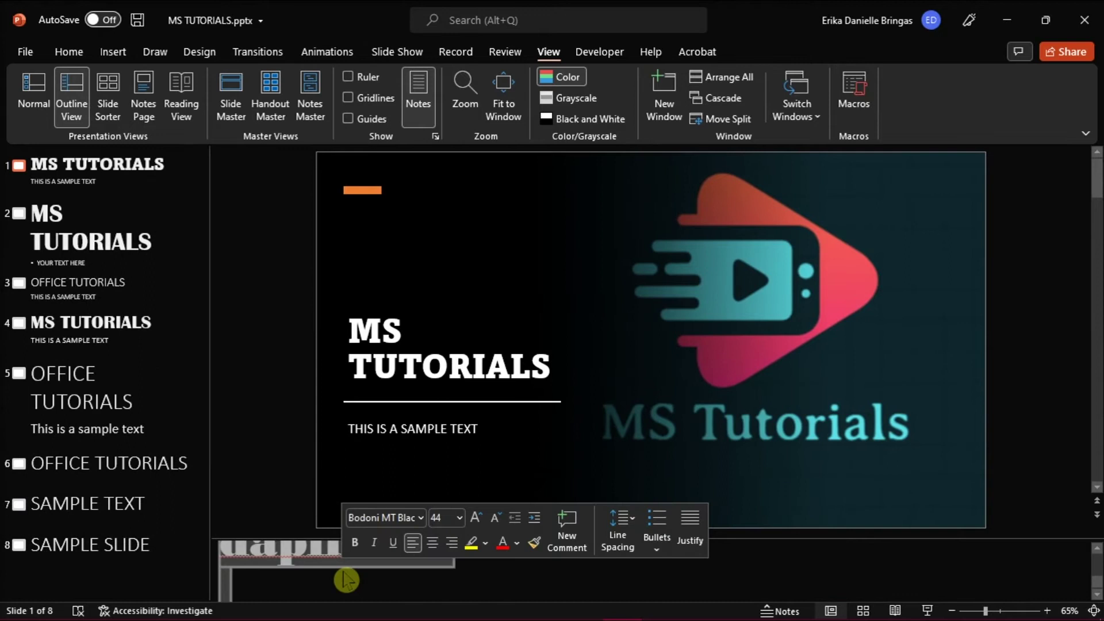
{"action": "scroll", "coordinate": [344, 570], "scroll_direction": "down", "scroll_amount": 2}
{"action": "scroll", "coordinate": [343, 570], "scroll_direction": "down", "scroll_amount": 2}
{"action": "scroll", "coordinate": [344, 569], "scroll_direction": "down", "scroll_amount": 2}
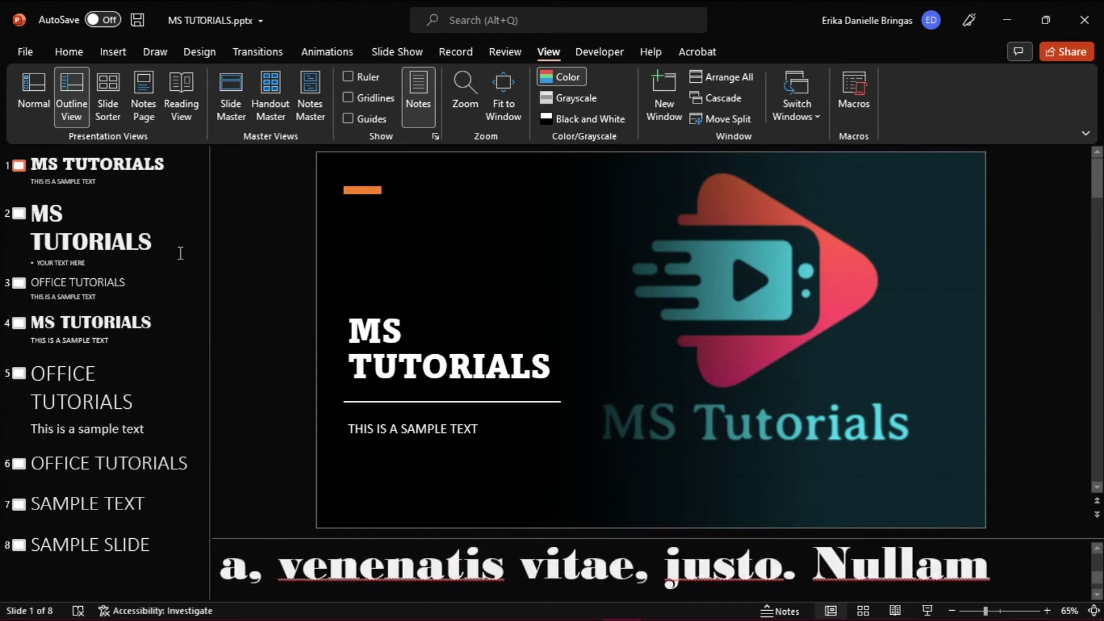
{"action": "left_click", "coordinate": [43, 98]}
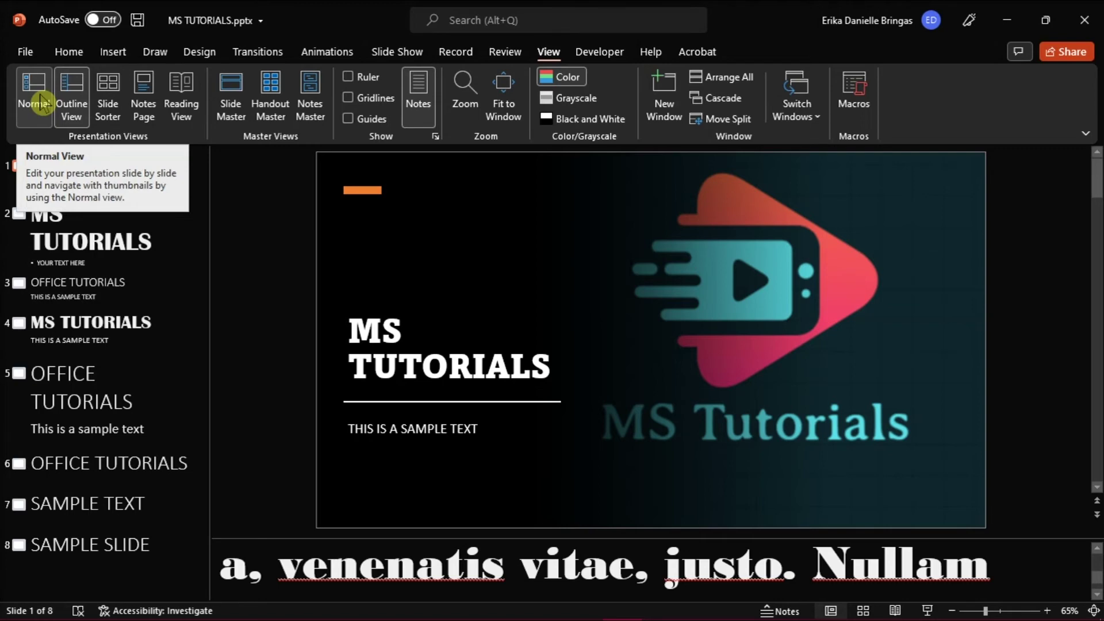
Return to Normal view and shrink slide 1's notes text down to size 16
{"action": "left_click", "coordinate": [43, 101]}
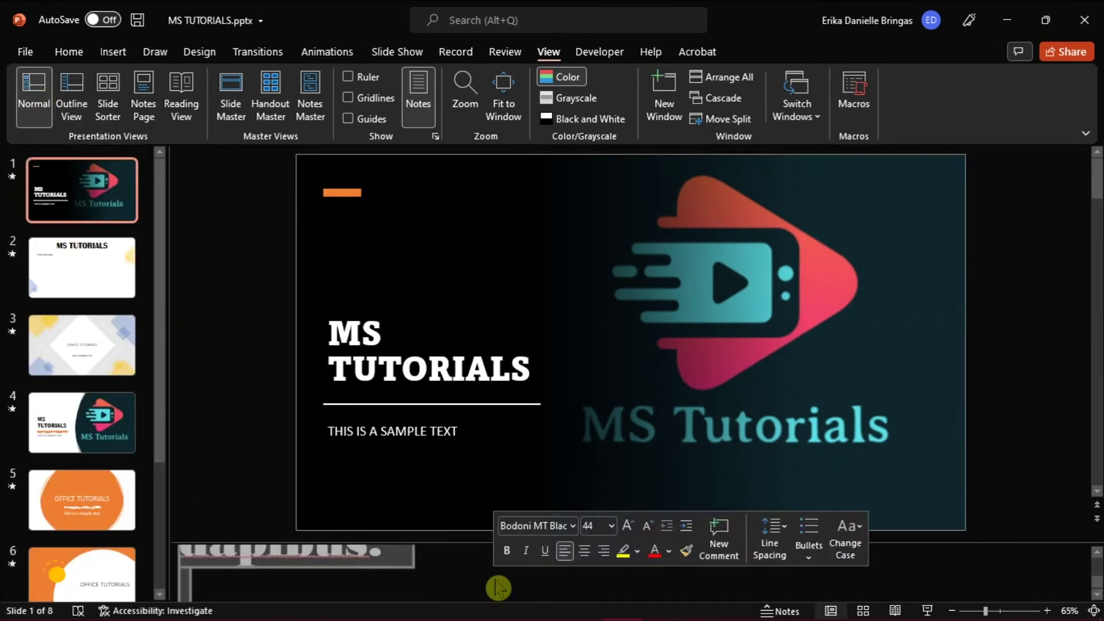
{"action": "left_click_drag", "start_coordinate": [497, 581], "coordinate": [498, 587]}
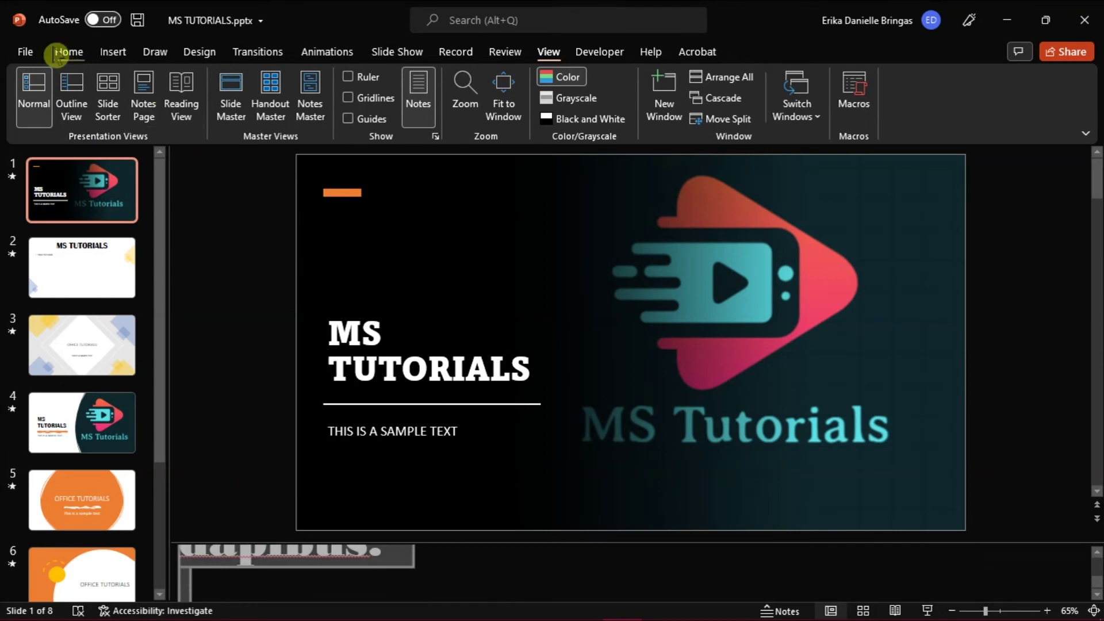
{"action": "left_click", "coordinate": [66, 53]}
{"action": "left_click", "coordinate": [466, 84]}
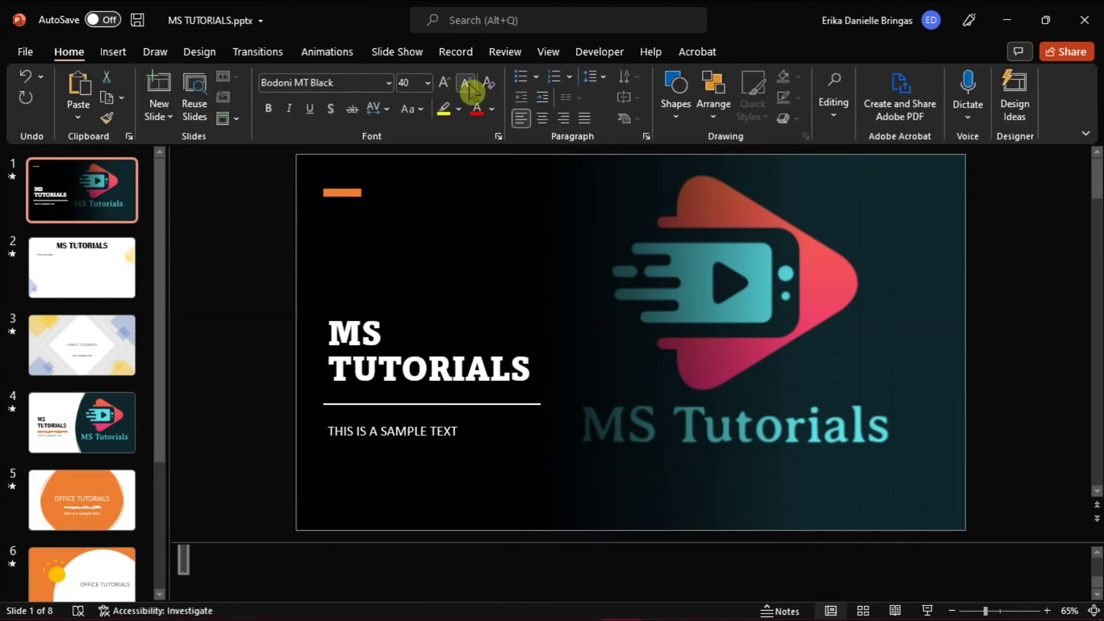
{"action": "left_click", "coordinate": [466, 83]}
{"action": "left_click", "coordinate": [467, 83]}
{"action": "left_click", "coordinate": [467, 83]}
{"action": "left_click", "coordinate": [466, 83]}
{"action": "scroll", "coordinate": [598, 584], "scroll_direction": "up", "scroll_amount": 3}
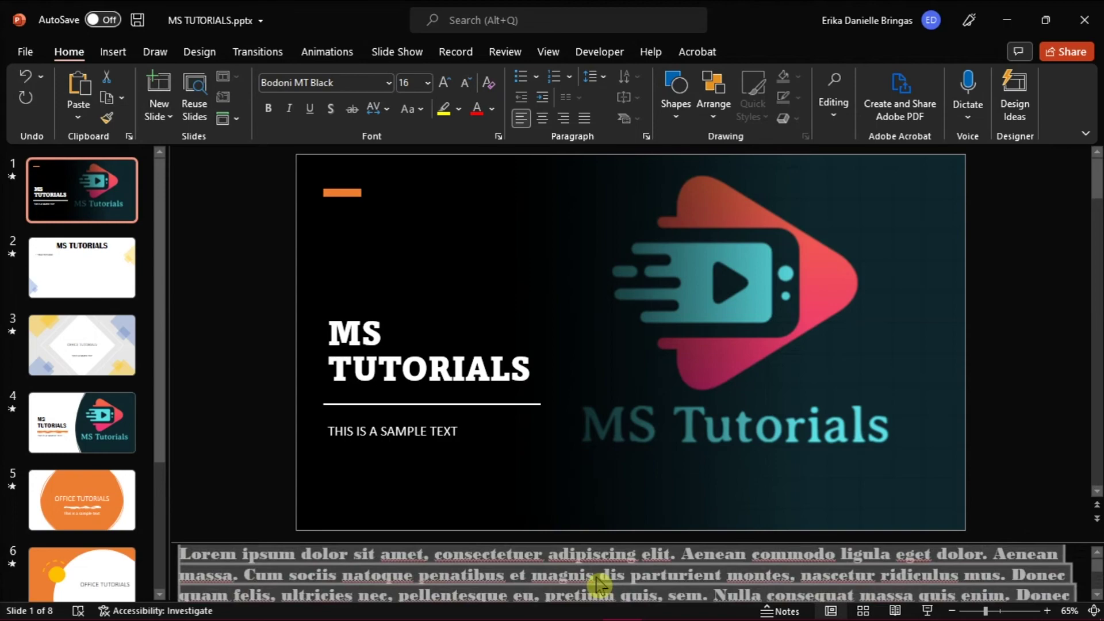
Try Britannic Bold, Cooper Black and Courier New, then settle on Arial Nova
{"action": "left_click_drag", "start_coordinate": [431, 537], "coordinate": [431, 444]}
{"action": "left_click", "coordinate": [388, 83]}
{"action": "left_click", "coordinate": [313, 518]}
{"action": "left_click", "coordinate": [466, 84]}
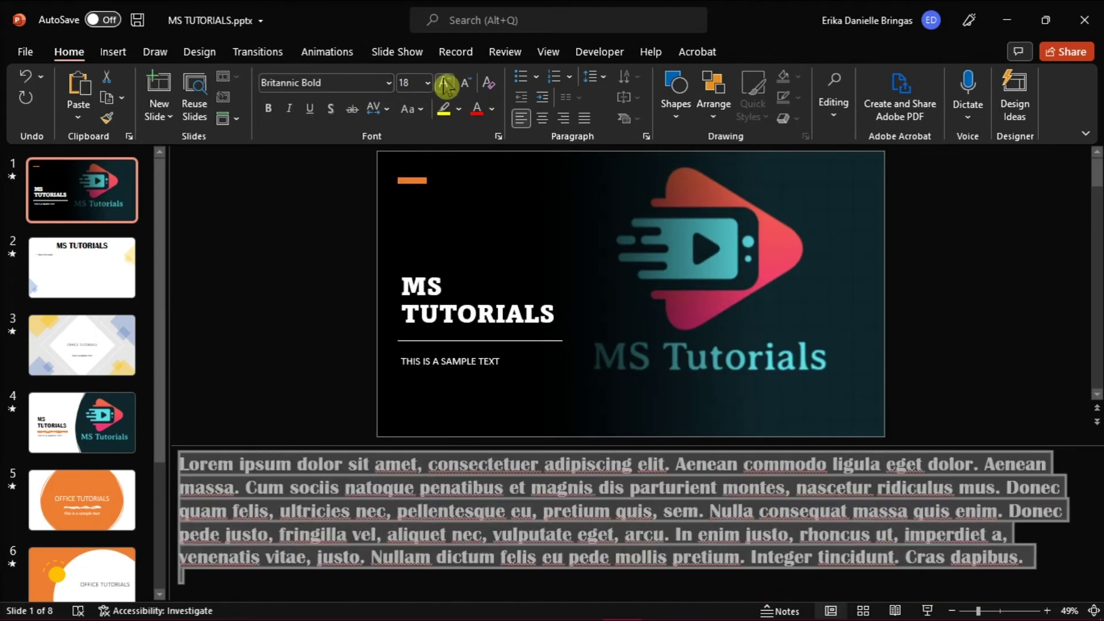
{"action": "left_click", "coordinate": [388, 82]}
{"action": "left_click", "coordinate": [425, 294]}
{"action": "left_click", "coordinate": [389, 83]}
{"action": "left_click", "coordinate": [380, 301]}
{"action": "left_click", "coordinate": [388, 83]}
{"action": "scroll", "coordinate": [371, 362], "scroll_direction": "down", "scroll_amount": 10}
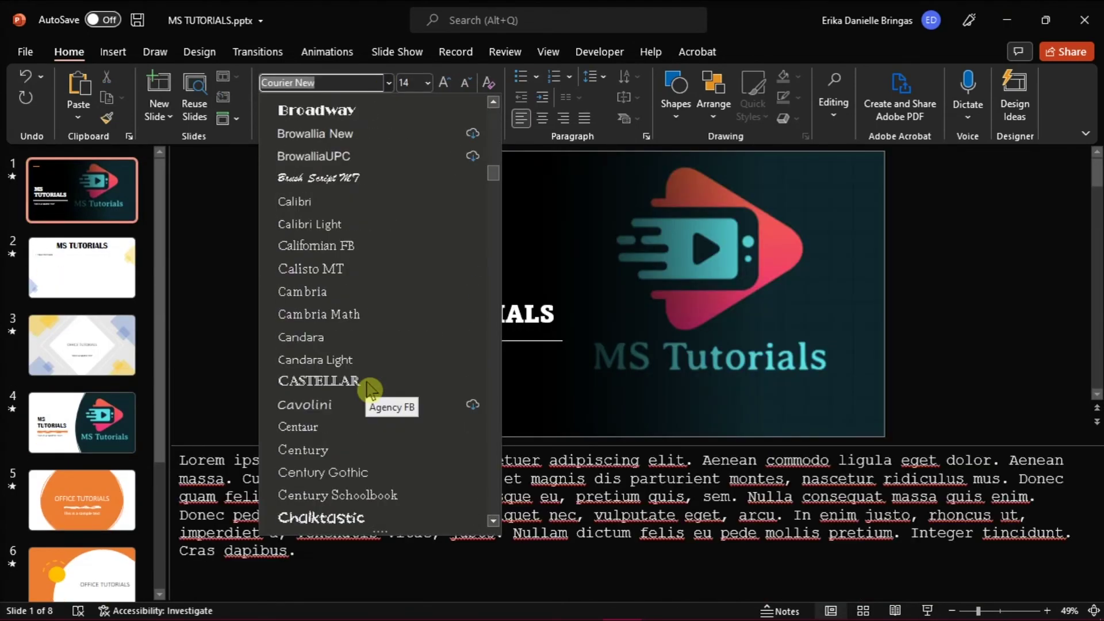
{"action": "left_click", "coordinate": [388, 391]}
{"action": "left_click", "coordinate": [389, 83]}
{"action": "left_click", "coordinate": [328, 483]}
{"action": "left_click_drag", "start_coordinate": [992, 446], "coordinate": [992, 509]}
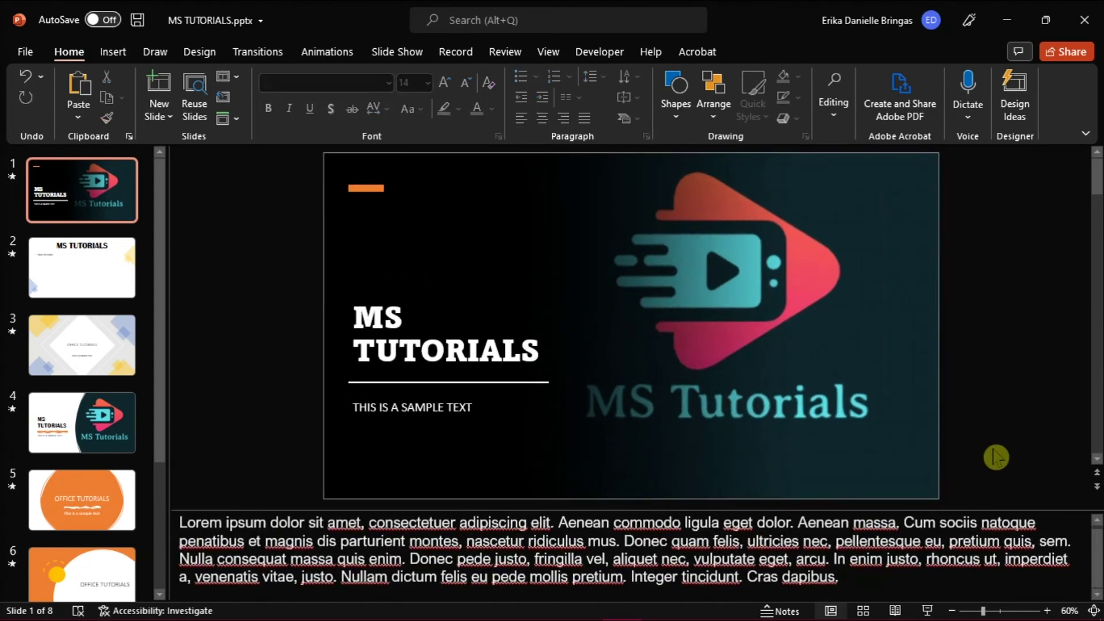
{"action": "left_click", "coordinate": [867, 580]}
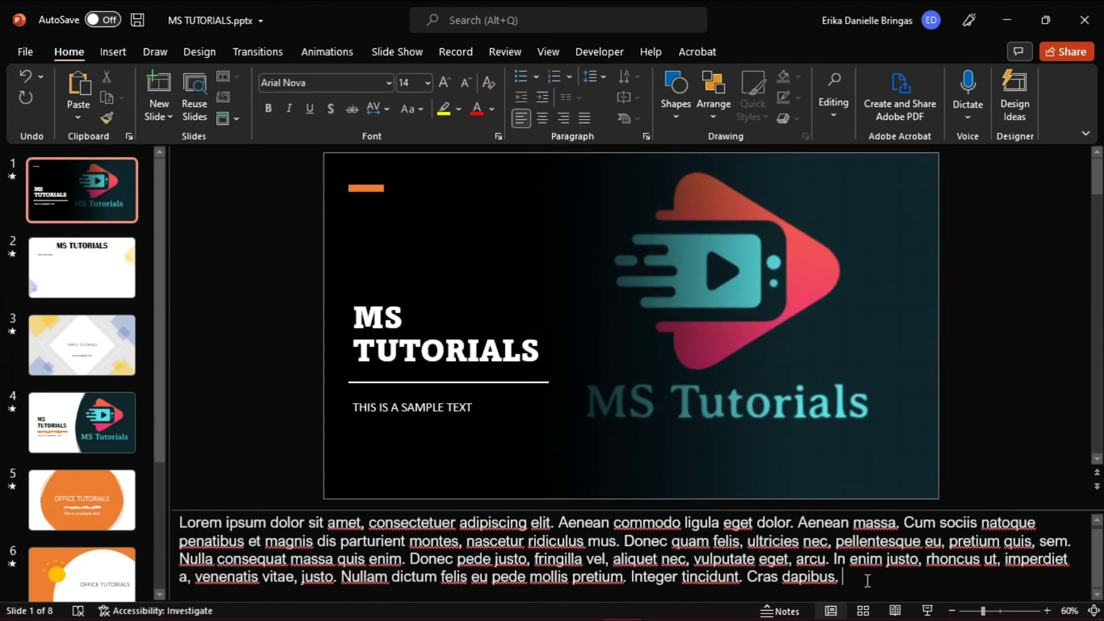